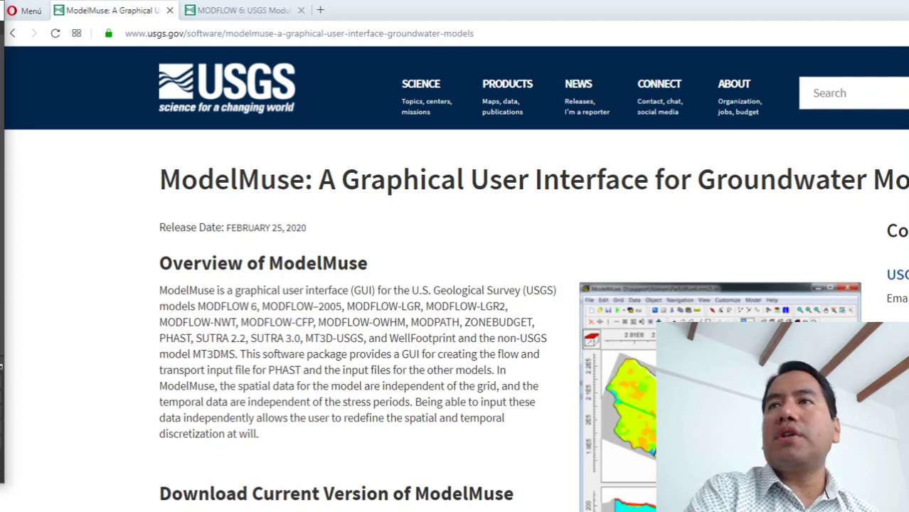
- Scroll to the ModelMuse v4.2.0.0 download section showing the installer and zip links
scroll(323, 359, "down", 1)
scroll(323, 359, "down", 5)
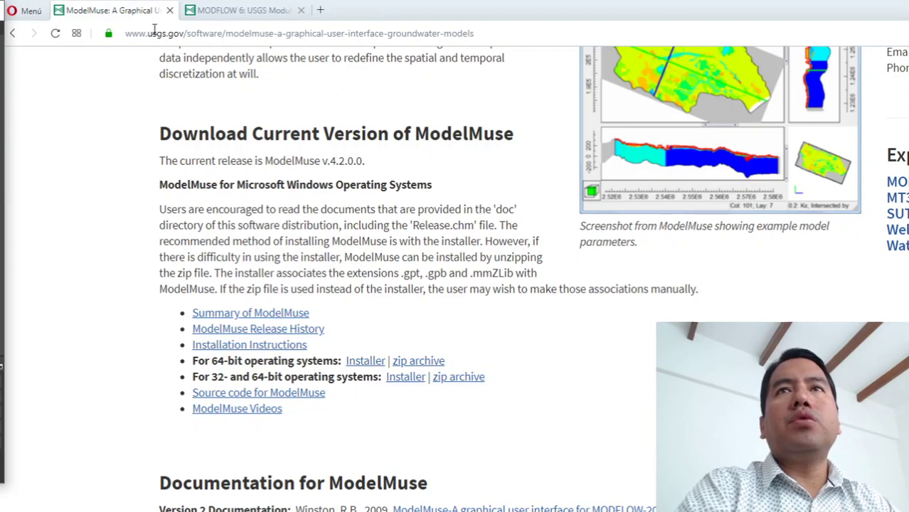
- Switch to the MODFLOW 6 tab and scroll to its version 6.1.0 download section
left_click(219, 18)
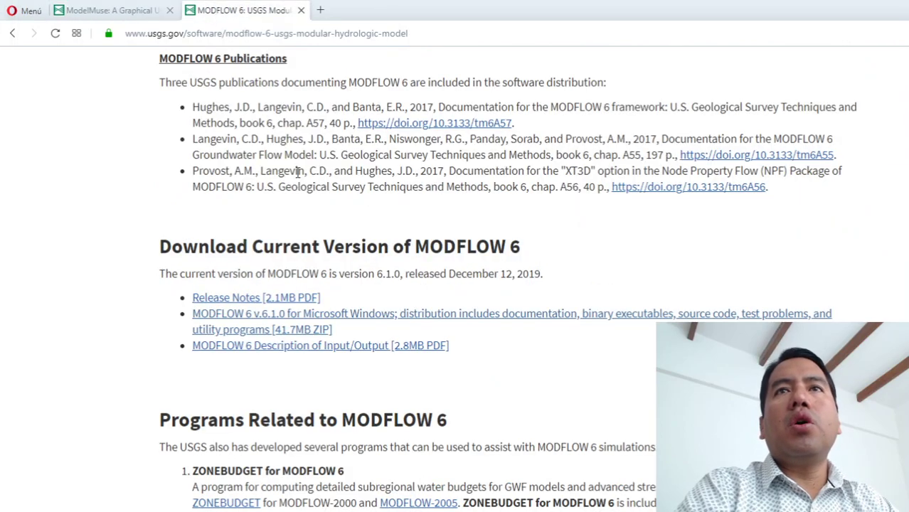
scroll(314, 237, "up", 10)
scroll(316, 236, "up", 3)
scroll(316, 236, "up", 7)
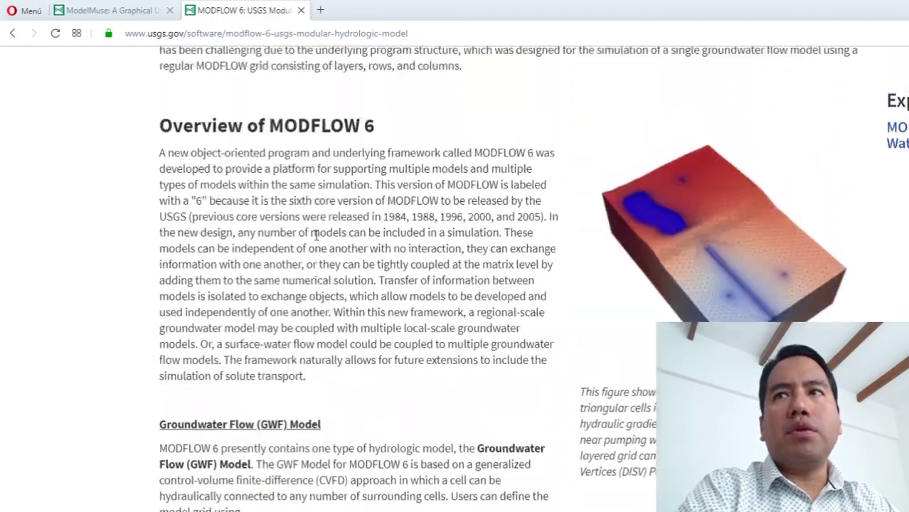
scroll(316, 236, "up", 4)
scroll(318, 239, "down", 2)
scroll(317, 241, "down", 7)
scroll(317, 240, "down", 6)
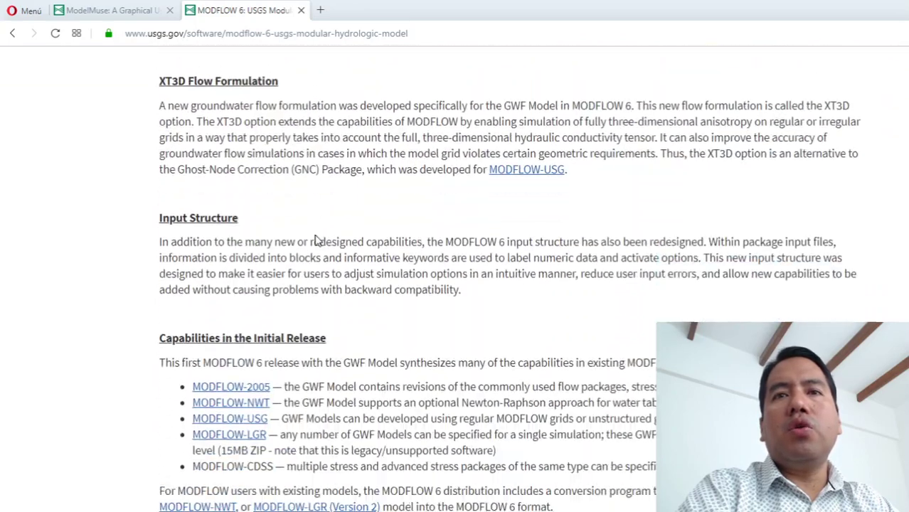
scroll(317, 240, "down", 3)
scroll(318, 240, "down", 4)
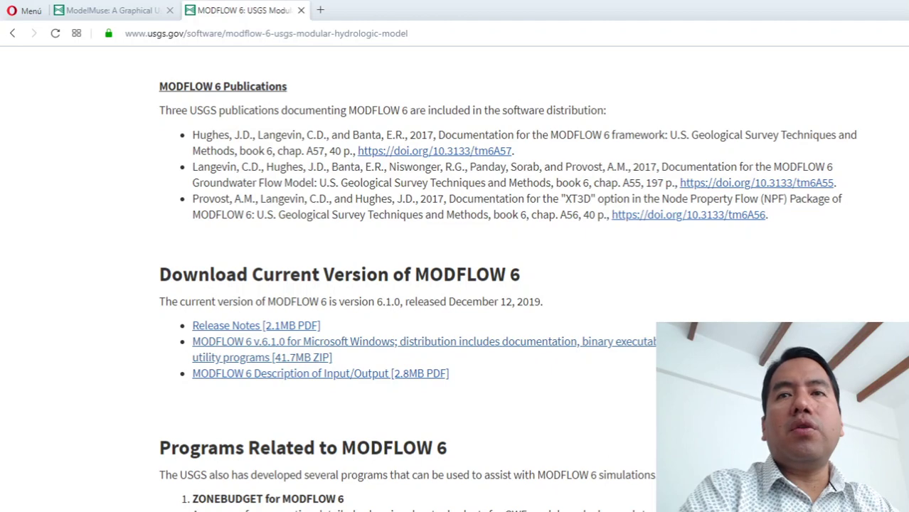
- Go to the Descargas folder in File Explorer and run the ModelMuseSetup64_4_2 installer
key("alt+Tab")
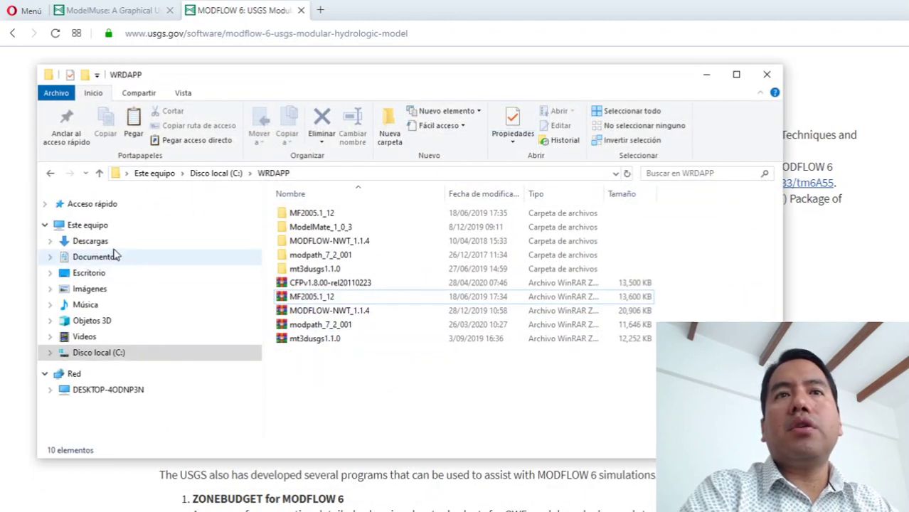
left_click(110, 242)
left_click(329, 216)
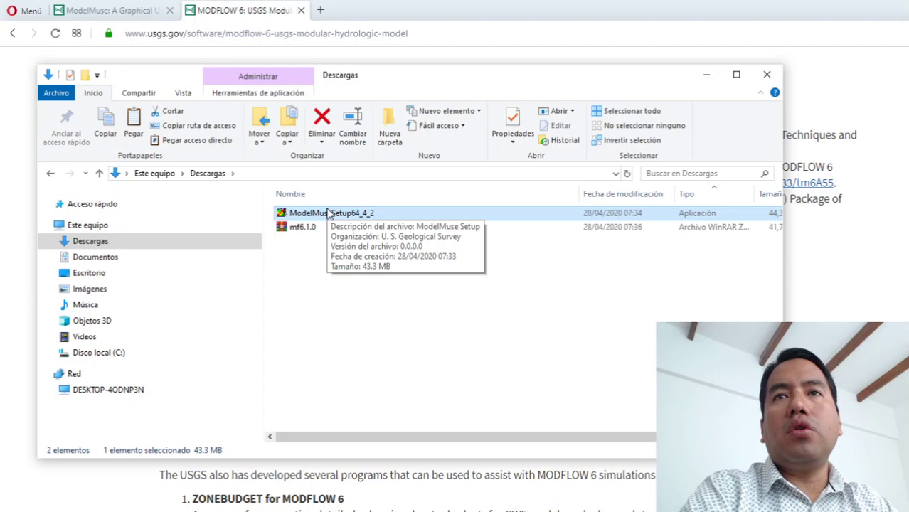
double_click(327, 213)
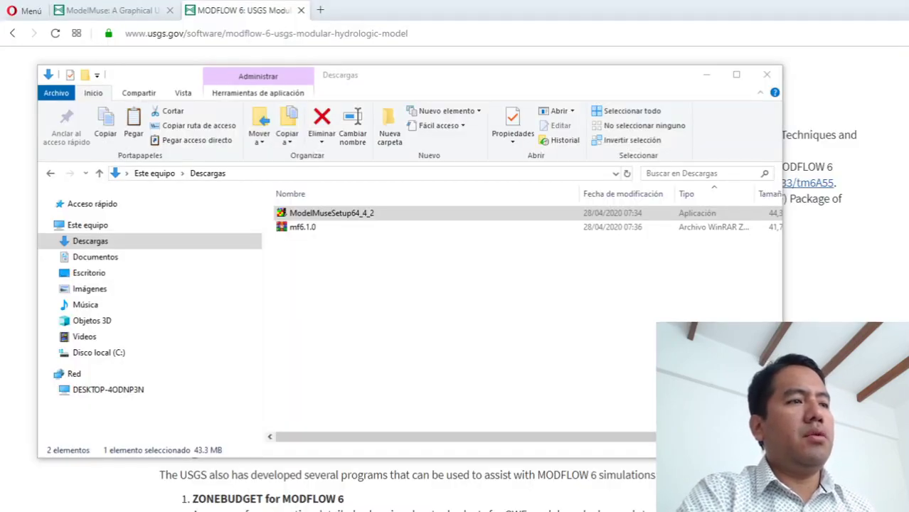
- Install ModelMuse 4.2.0.0 with a desktop shortcut and finish with 'Launch ModelMuse' checked
left_click_drag(421, 136, 520, 108)
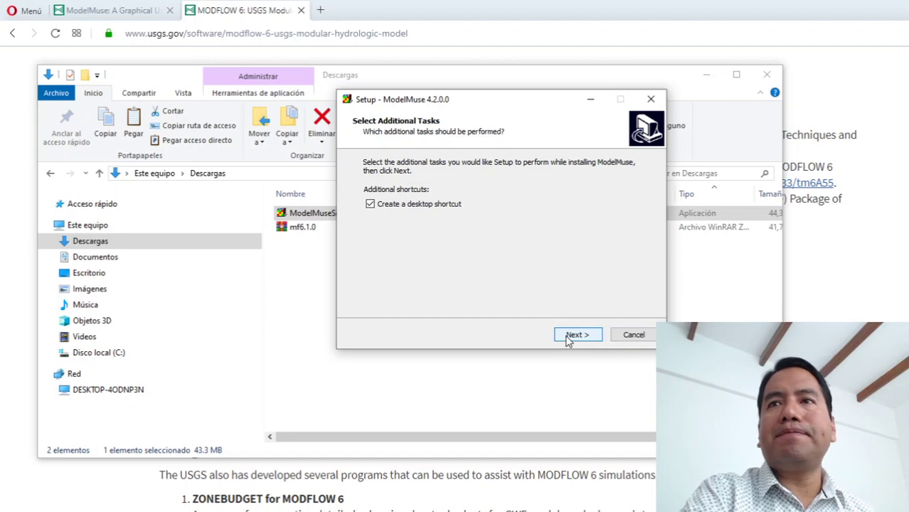
left_click(568, 340)
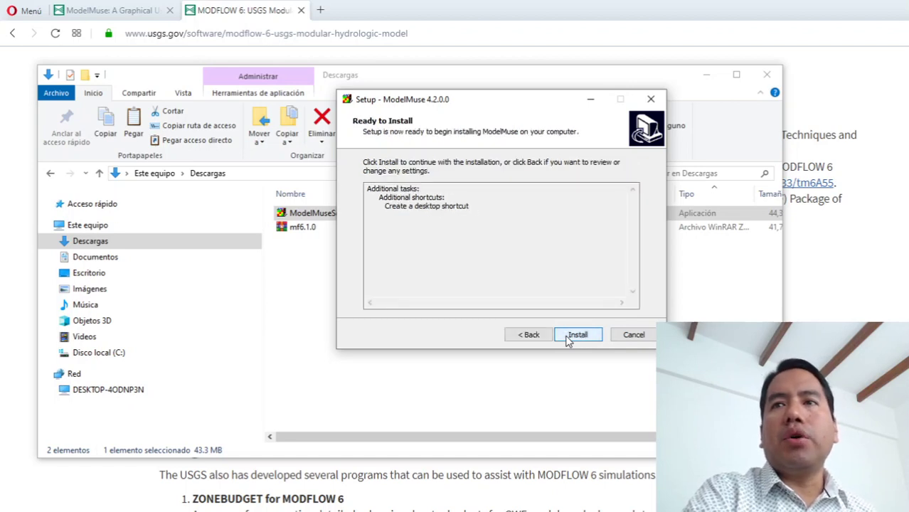
left_click(568, 340)
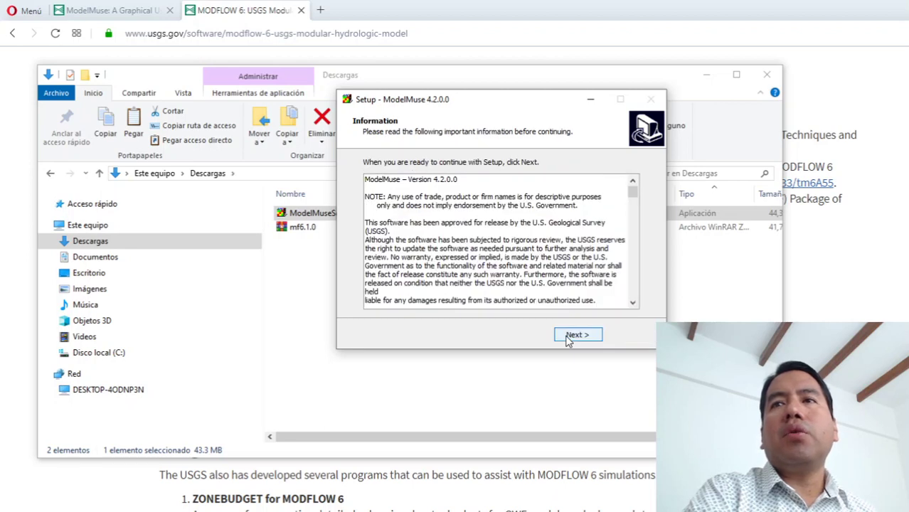
left_click(576, 335)
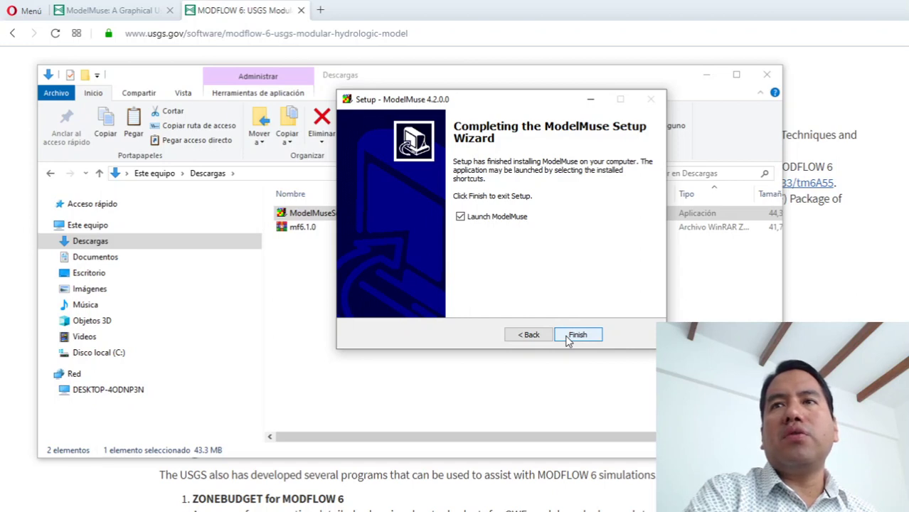
left_click(569, 339)
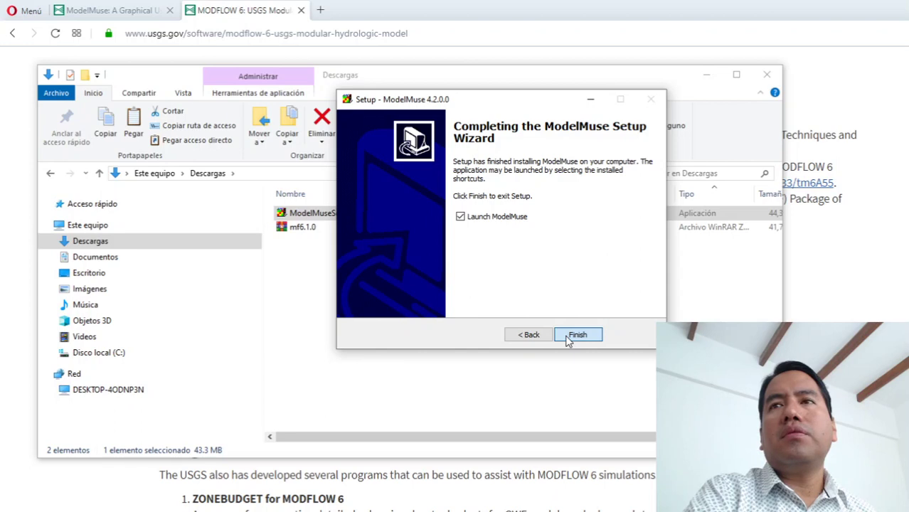
left_click(568, 340)
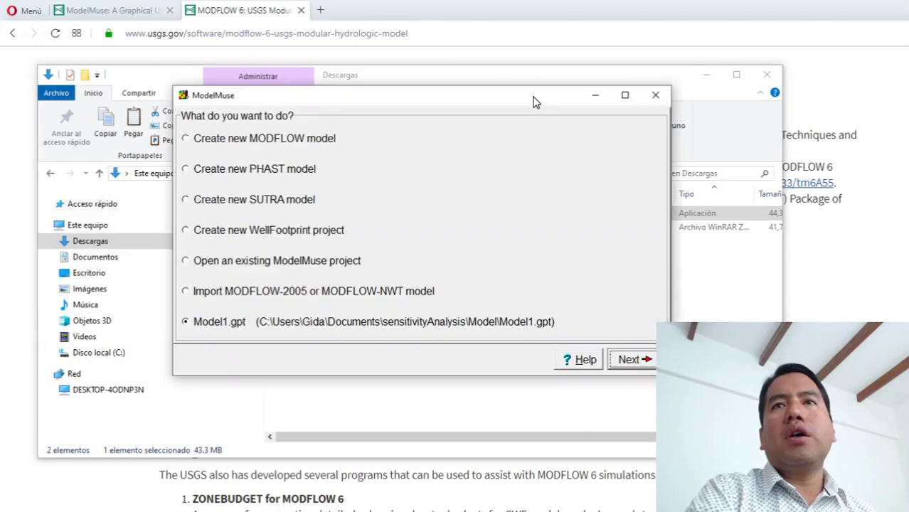
- Create a new MODFLOW model with MODFLOW 6 as the version and the default initial grid
left_click_drag(533, 100, 758, 83)
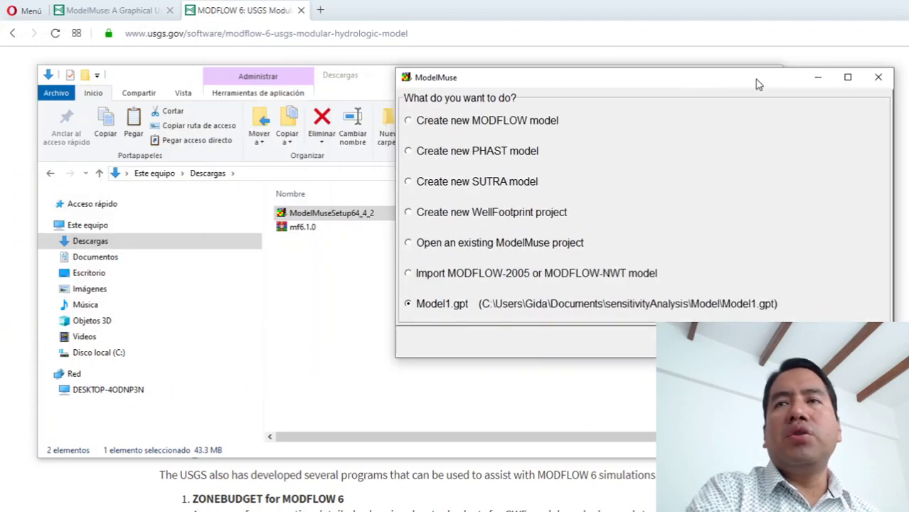
left_click(461, 124)
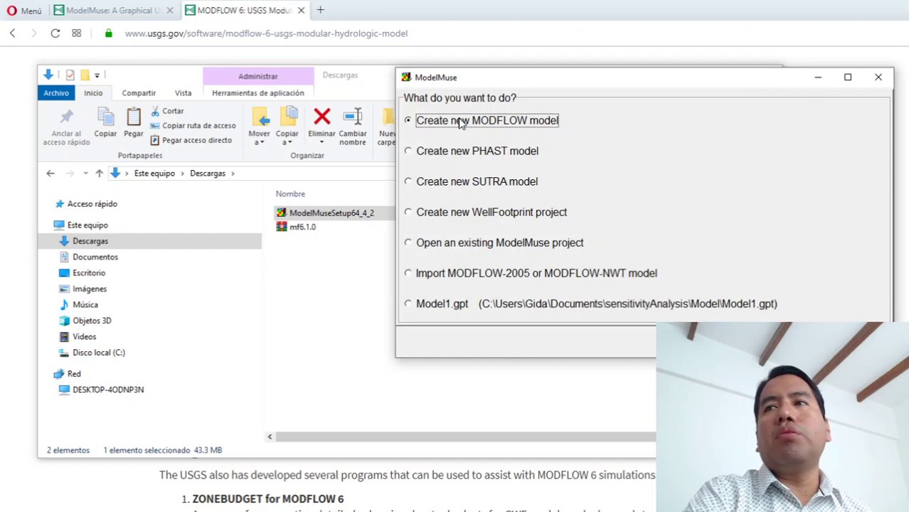
left_click(847, 342)
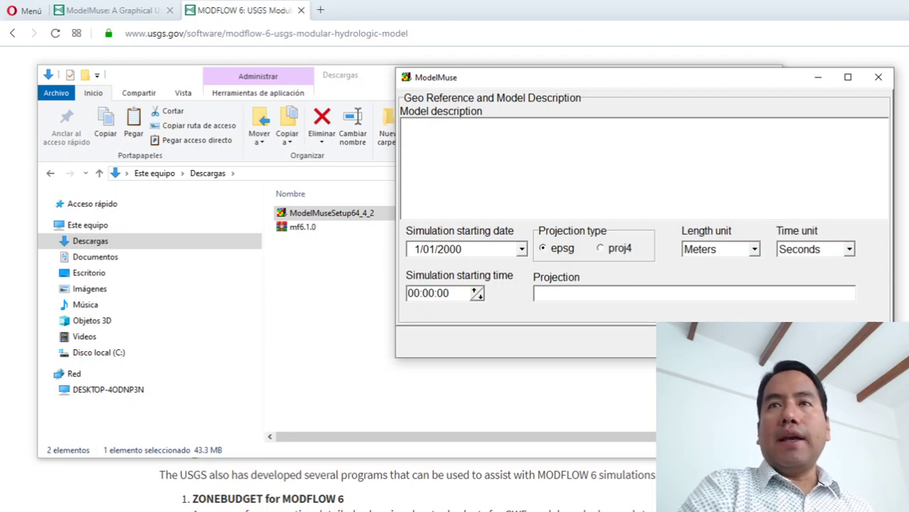
left_click(846, 342)
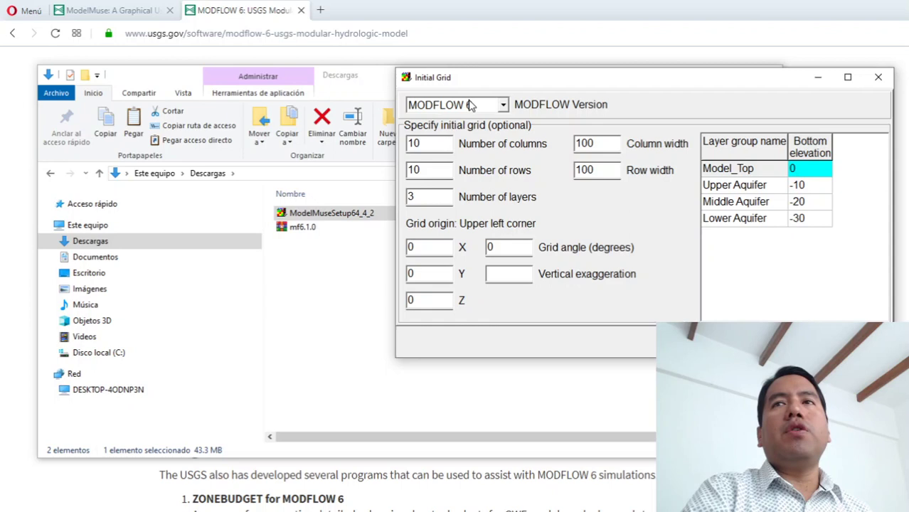
left_click(470, 105)
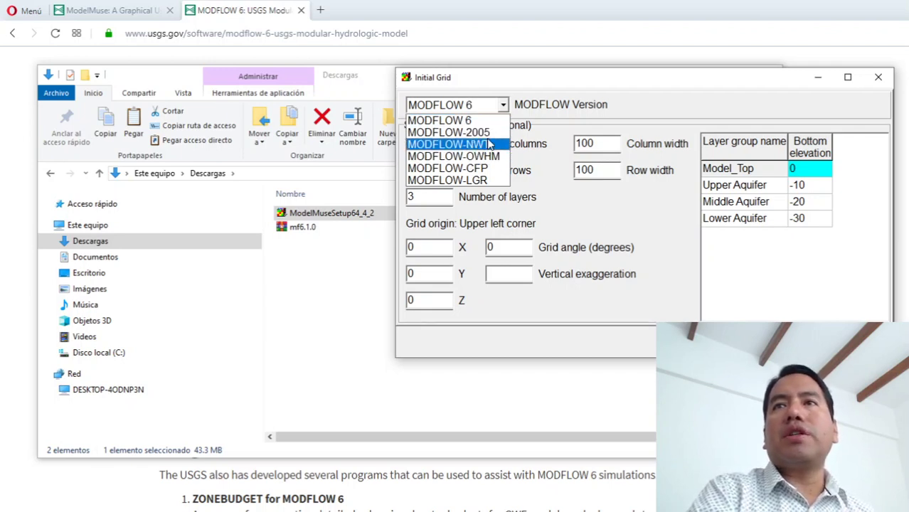
left_click(494, 122)
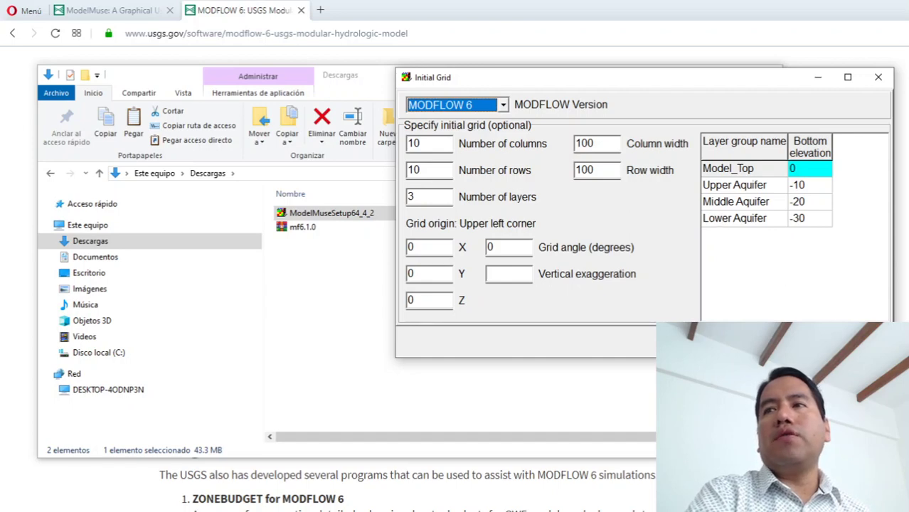
key("Escape")
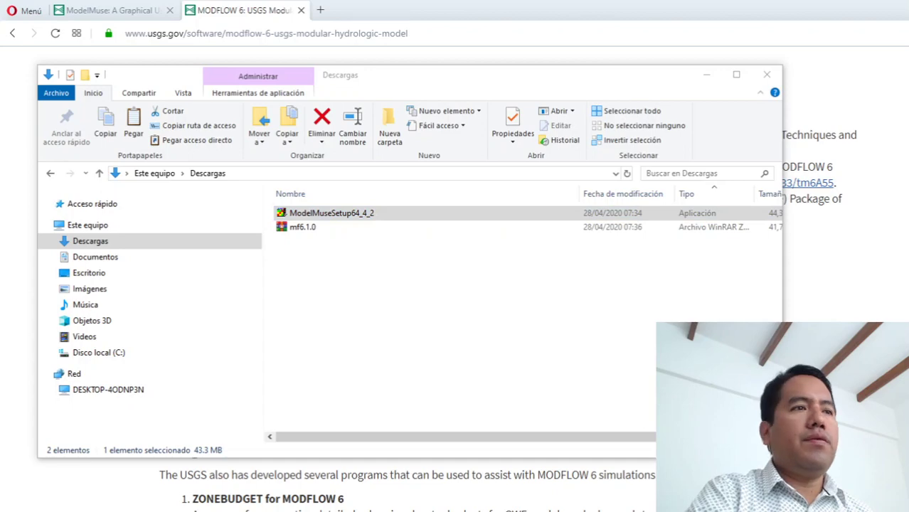
- Select the mf6.1.0 archive in Descargas, then show the Disco local (C:) root
mouse_move(696, 180)
left_mouse_down()
mouse_move(582, 194)
mouse_move(703, 251)
left_mouse_up()
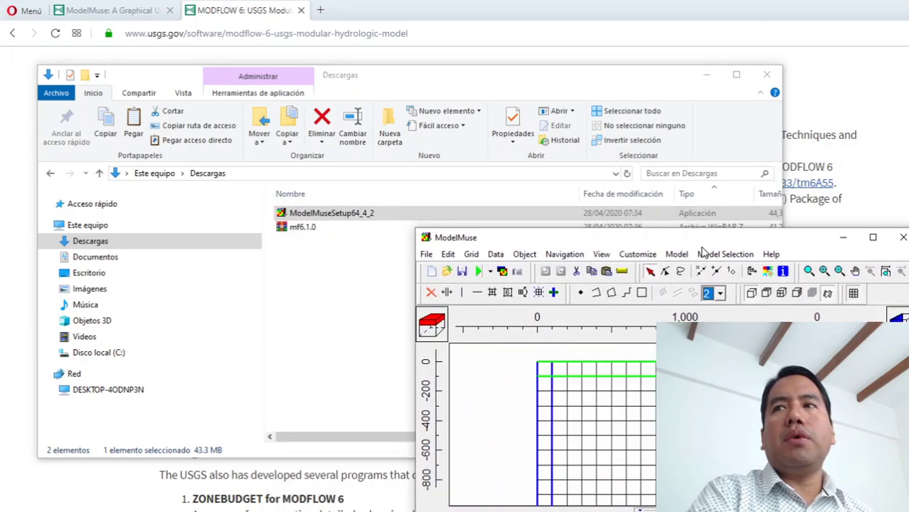
left_click(842, 239)
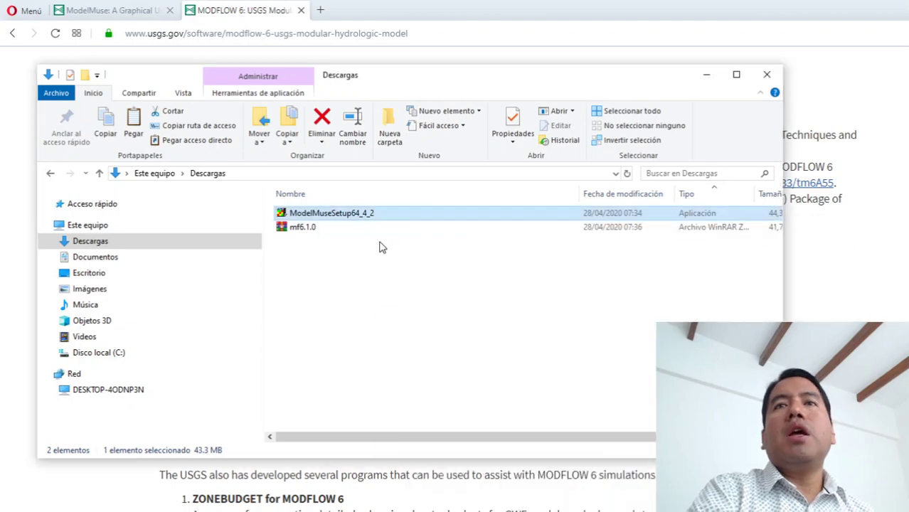
left_click(330, 236)
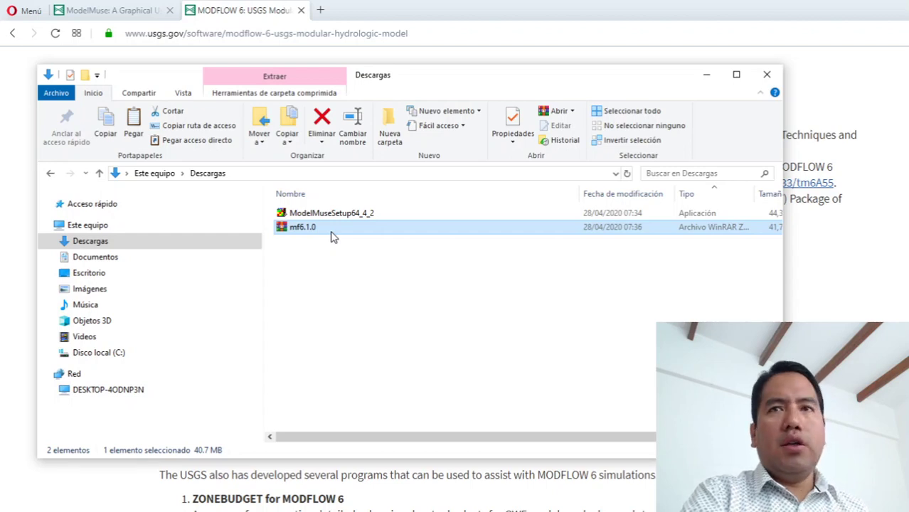
left_click(332, 231)
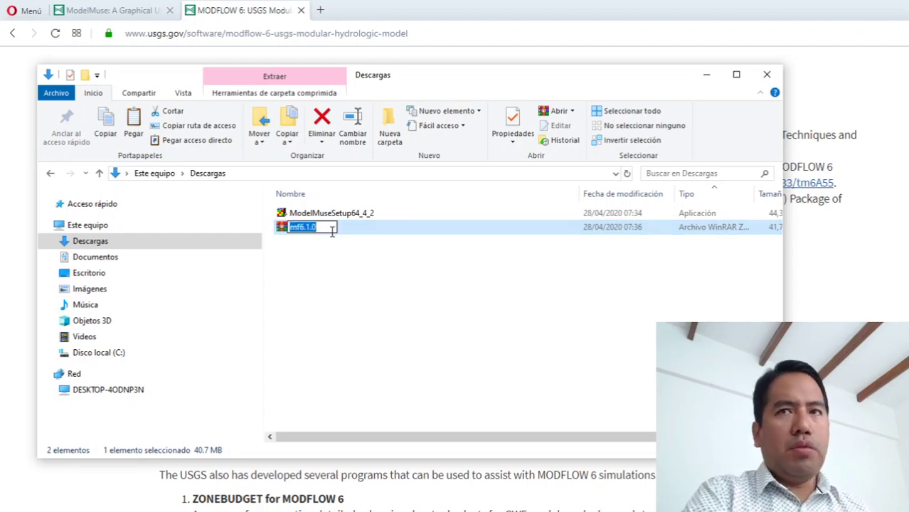
left_click(318, 293)
left_click(288, 234)
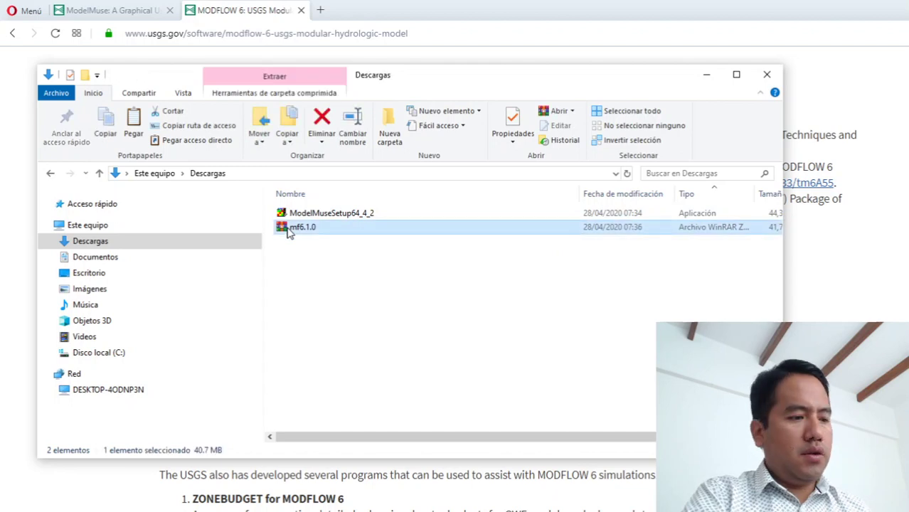
left_click(99, 353)
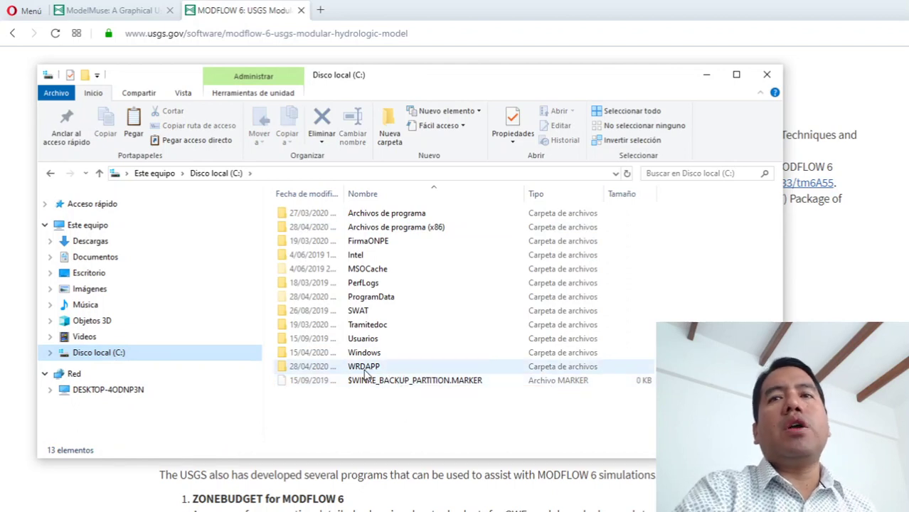
mouse_move(364, 367)
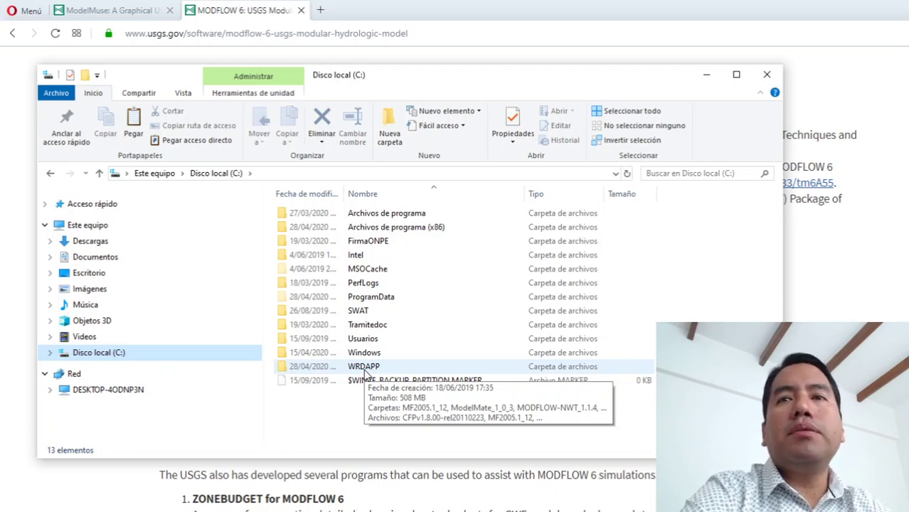
- Paste the mf6.1.0 archive into C:\WRDAPP and extract it there with 'Extraer aquí'
double_click(364, 368)
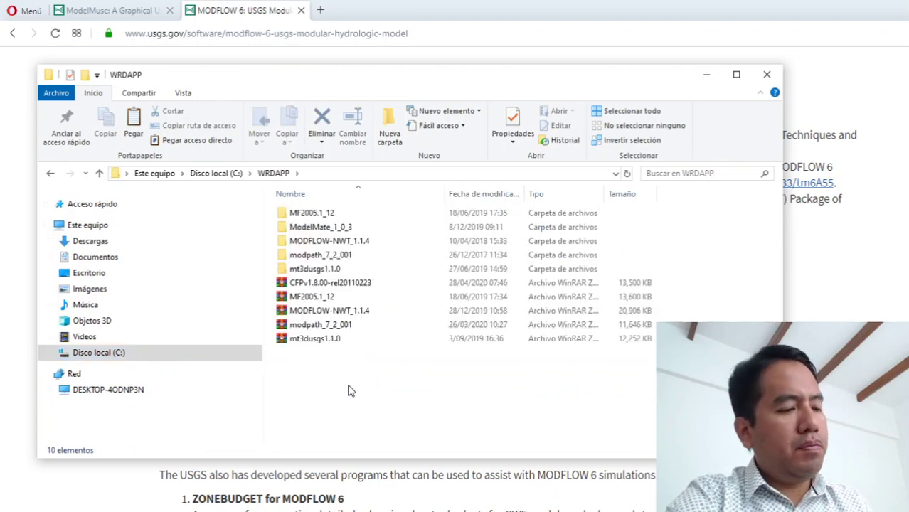
key("ctrl+v")
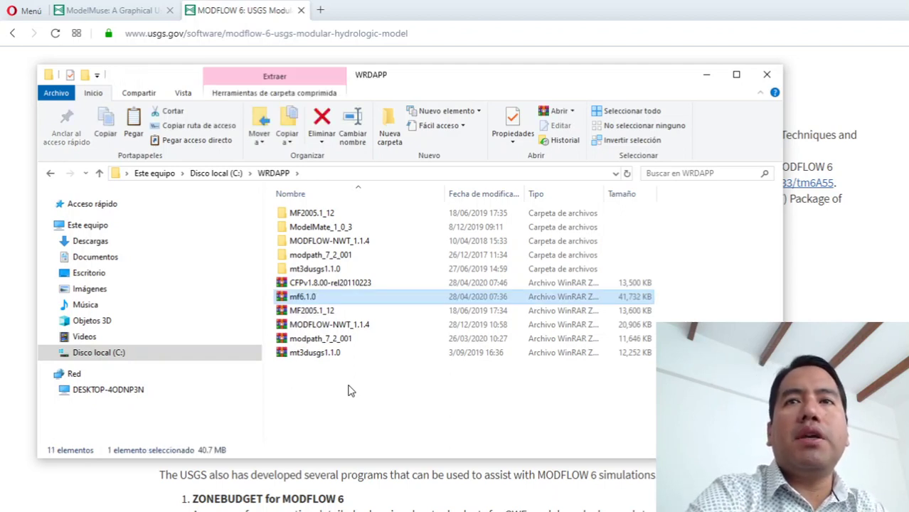
right_click(298, 298)
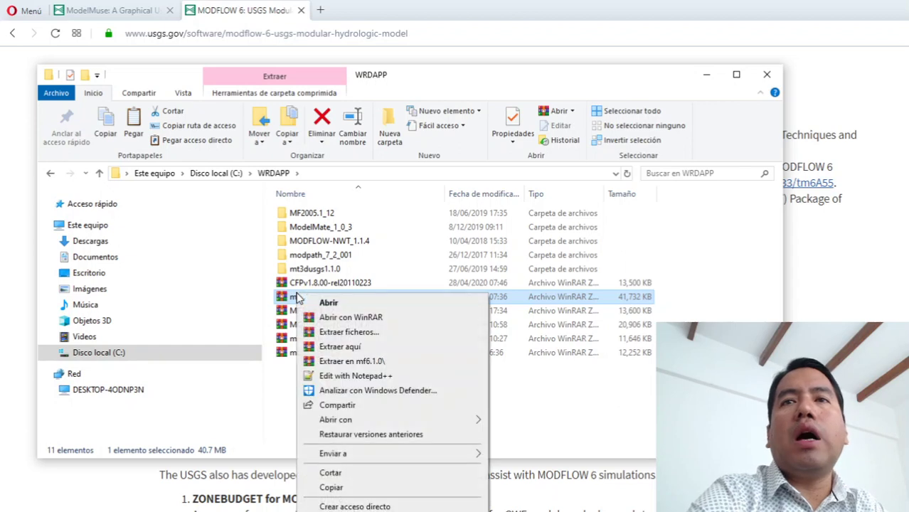
left_click(340, 347)
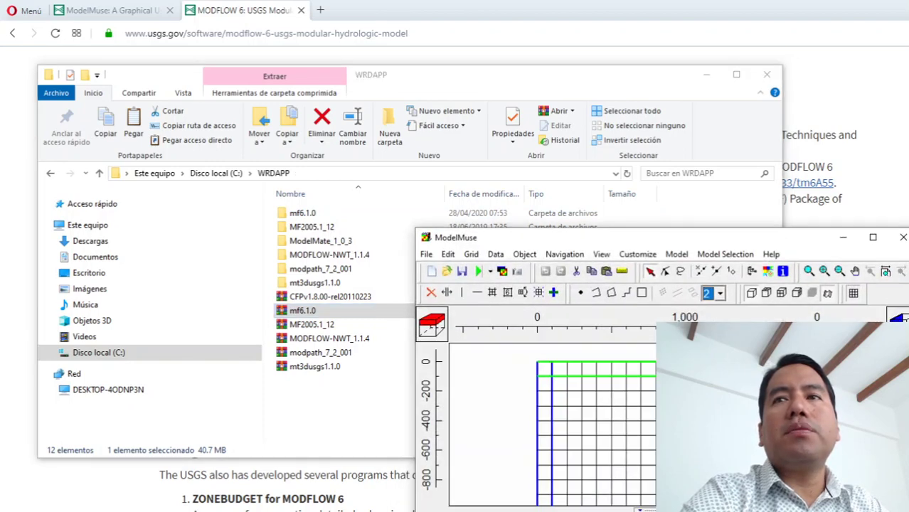
- Maximize ModelMuse, pan the grid to the top-left, and open Model > MODFLOW Program Locations
left_click(874, 237)
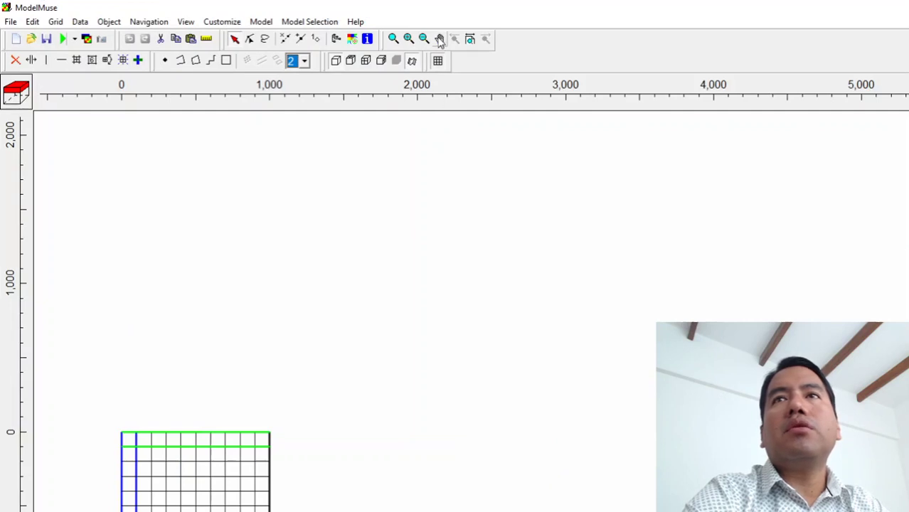
left_click(439, 39)
left_click_drag(187, 455, 155, 248)
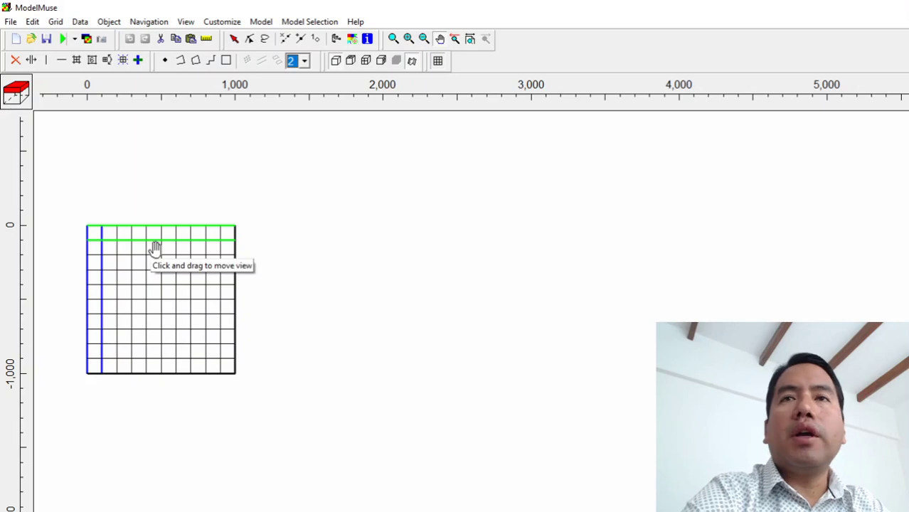
left_click(261, 22)
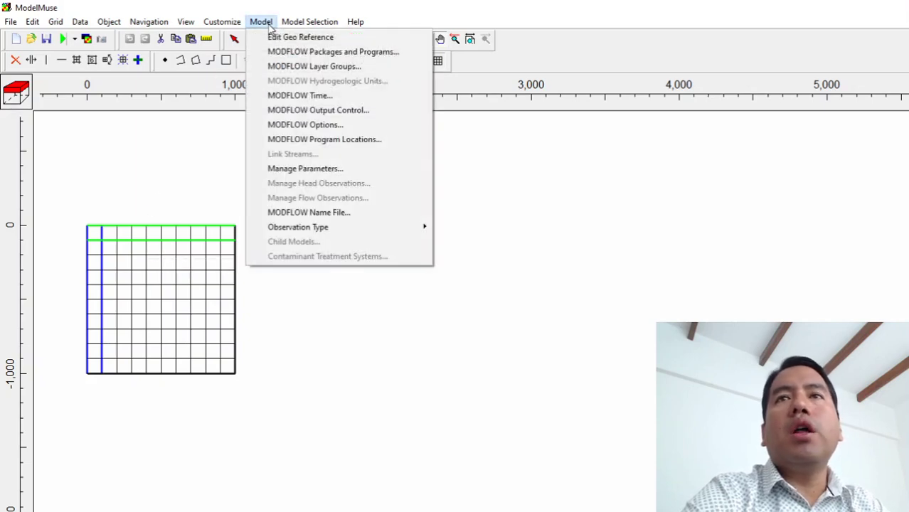
left_click(276, 140)
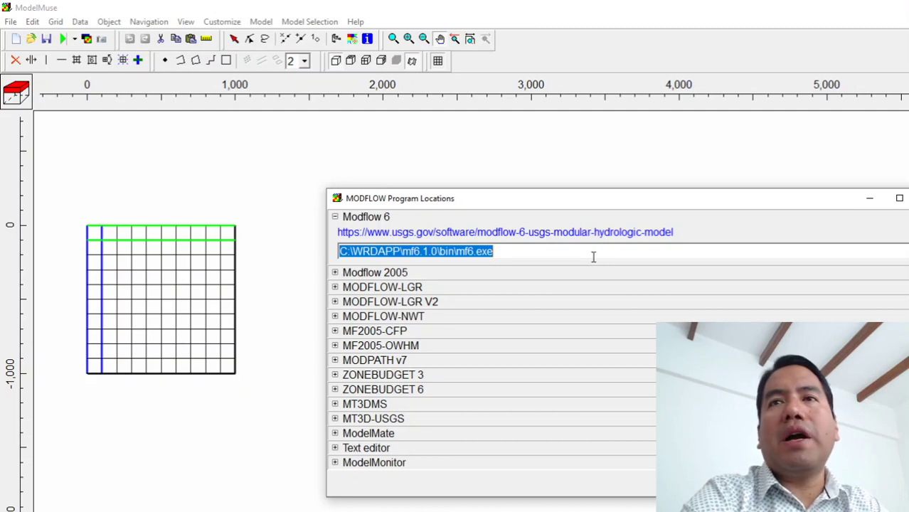
left_click(335, 302)
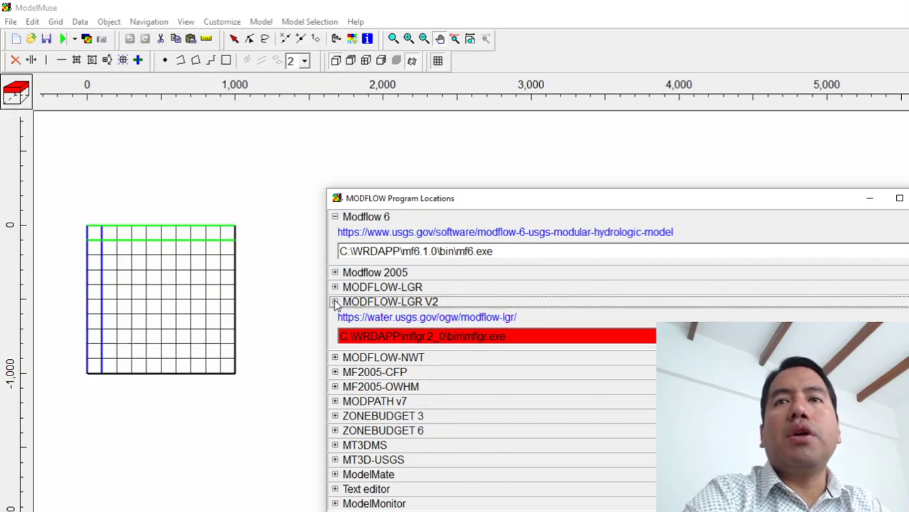
left_click(335, 302)
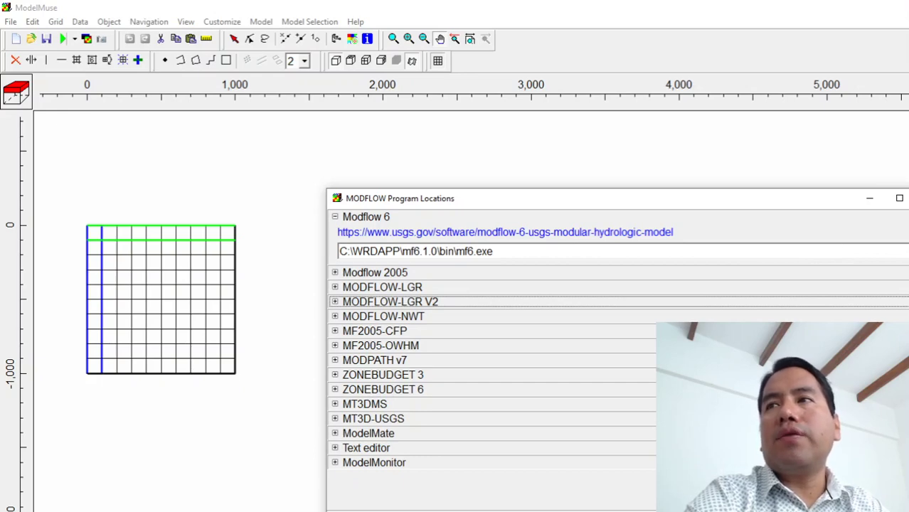
- Browse to C:\WRDAPP\mf6.1.0\bin and select mf6 as the Modflow 6 executable
left_click(889, 251)
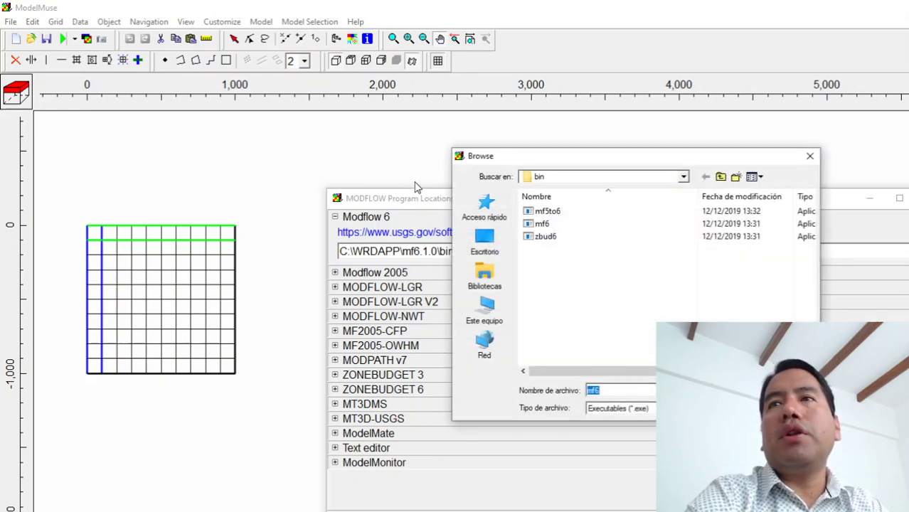
left_click(489, 308)
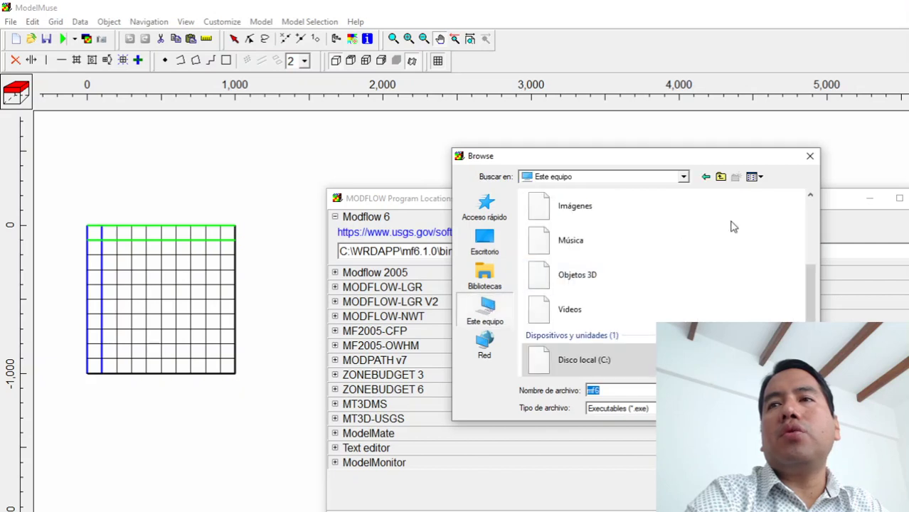
double_click(569, 356)
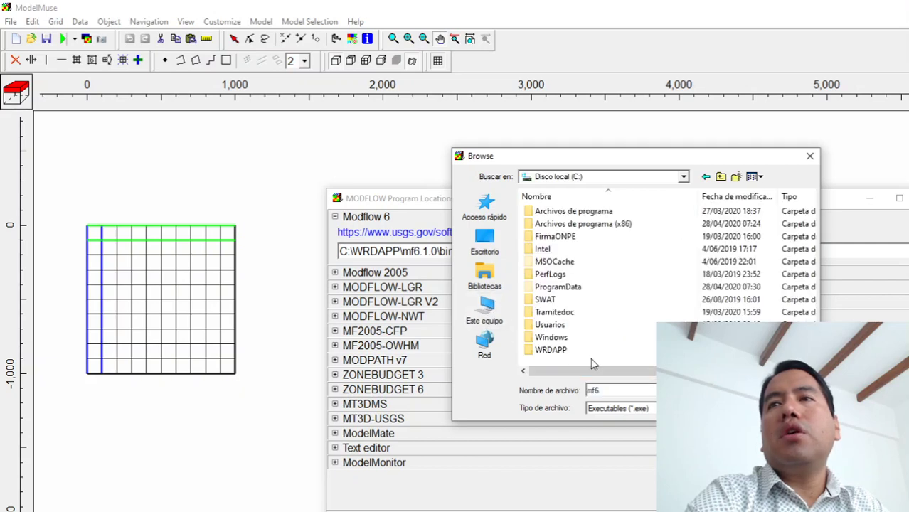
double_click(546, 351)
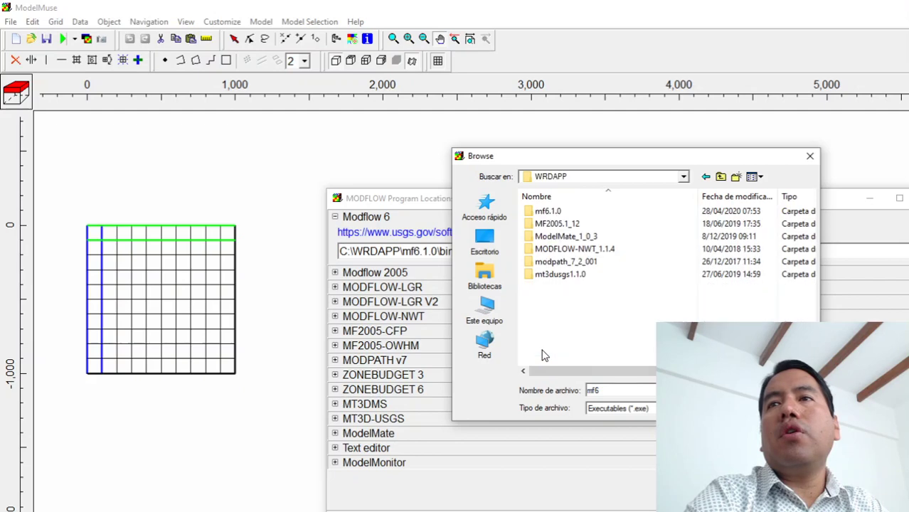
double_click(551, 212)
double_click(553, 215)
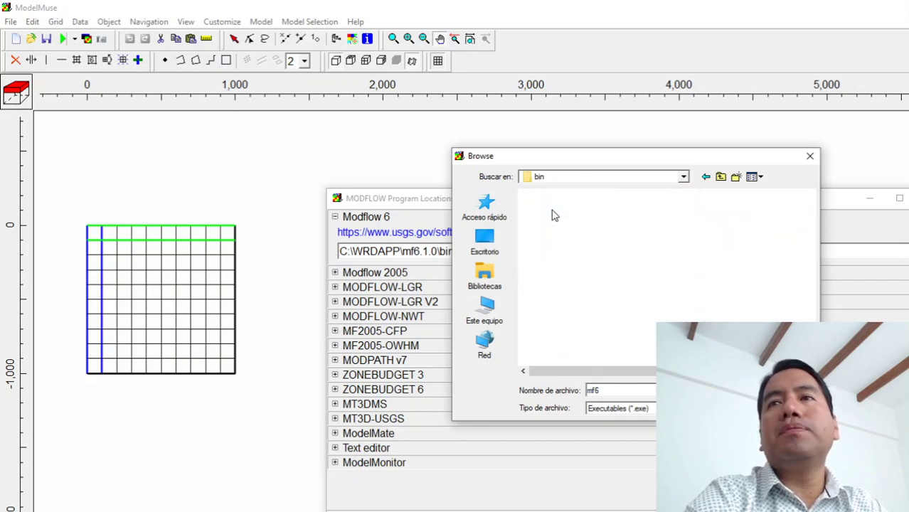
left_click(542, 224)
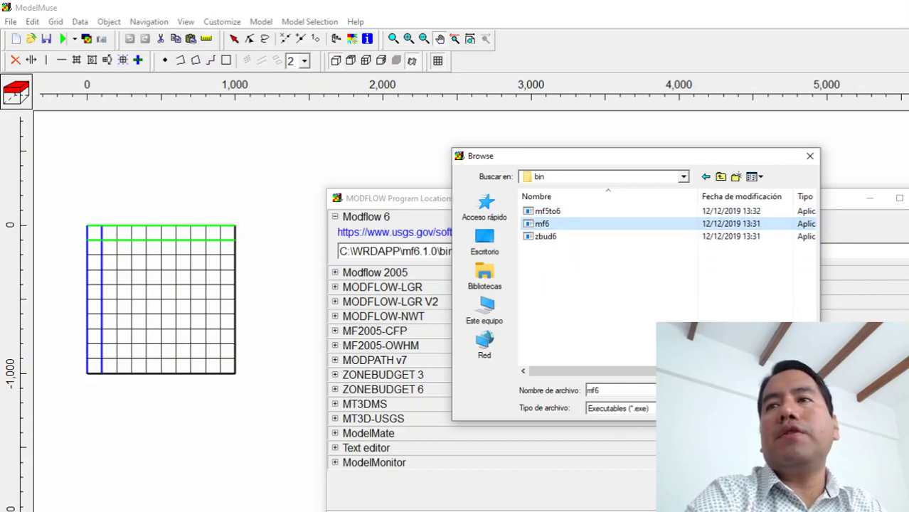
key("Return")
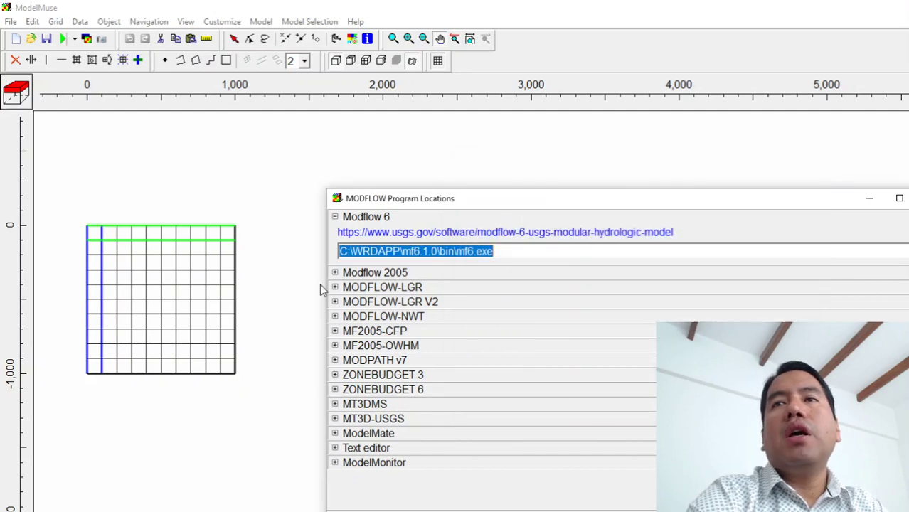